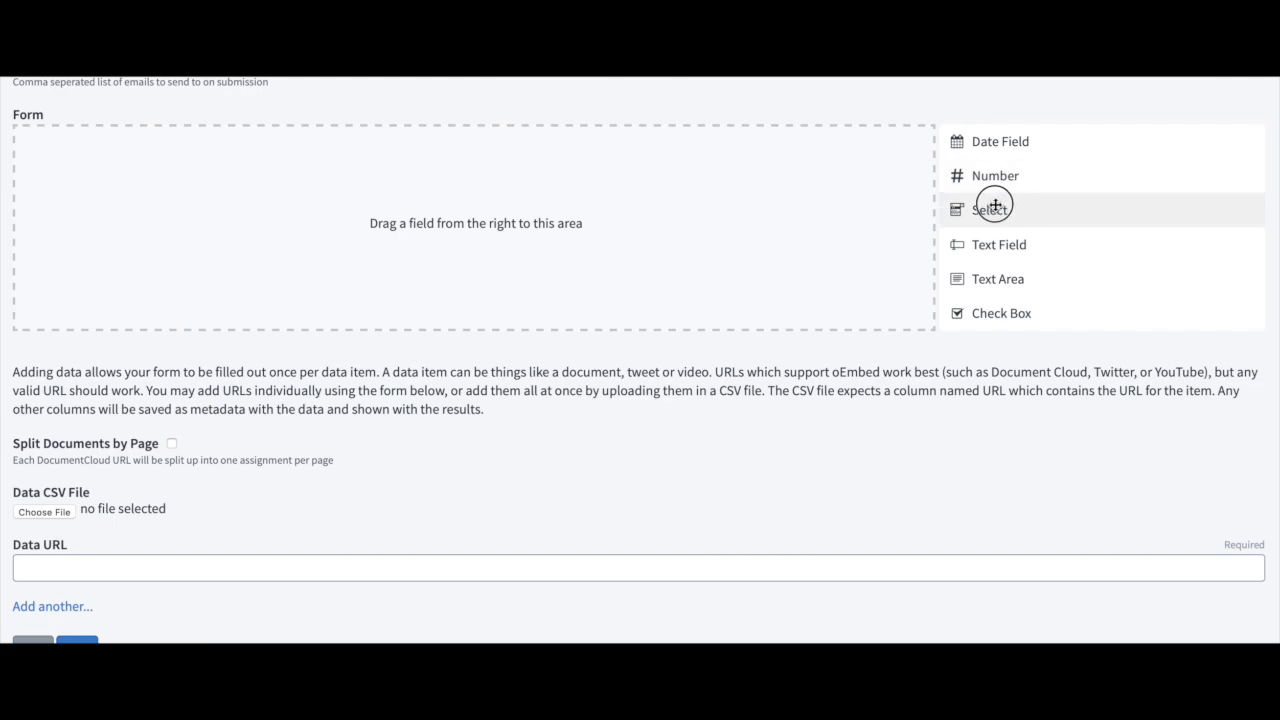
Add a Select field to the form, make it required, and label it "Question Title"
drag(995, 206, 714, 181)
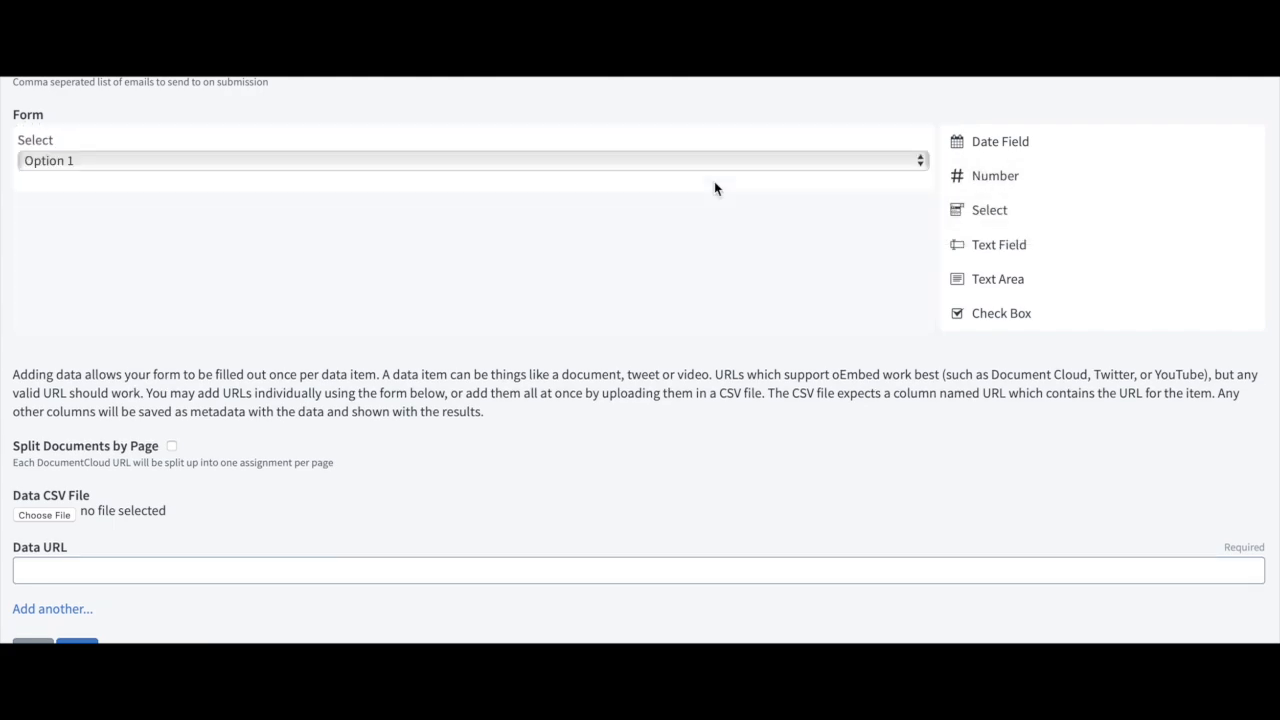
click(894, 137)
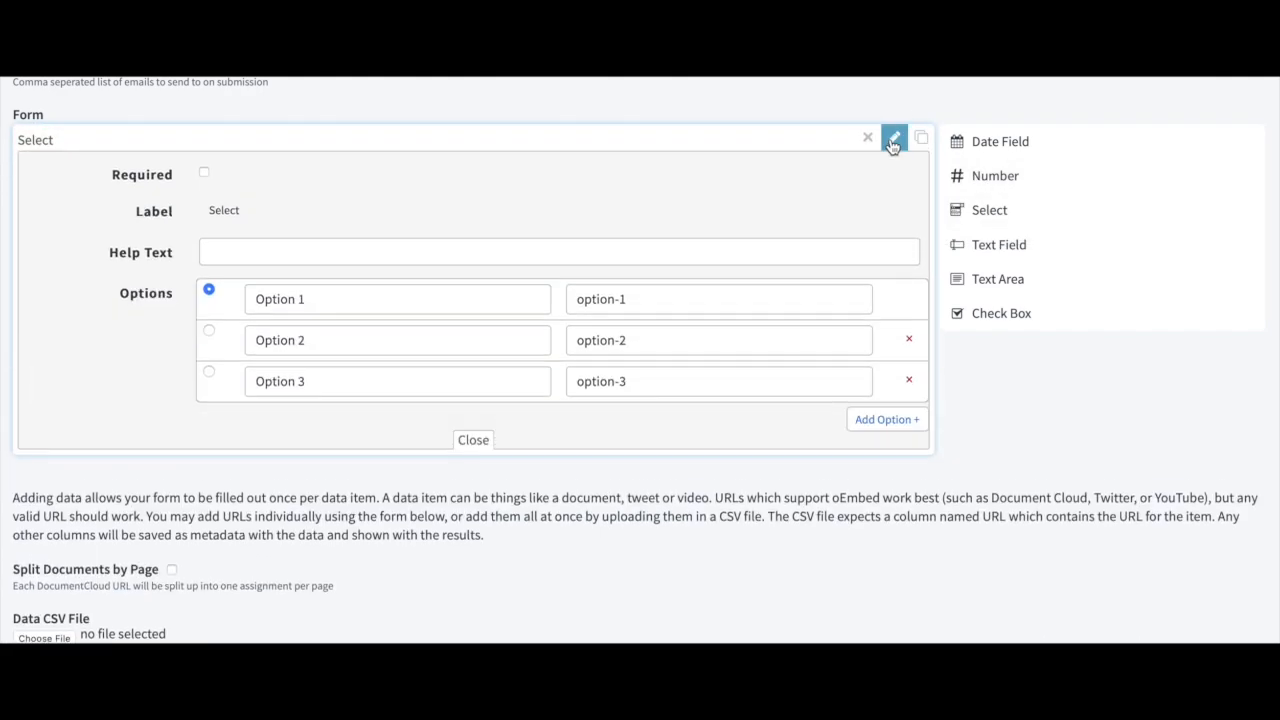
click(204, 172)
click(225, 207)
text(New)
key(super+a)
text(Question Title)
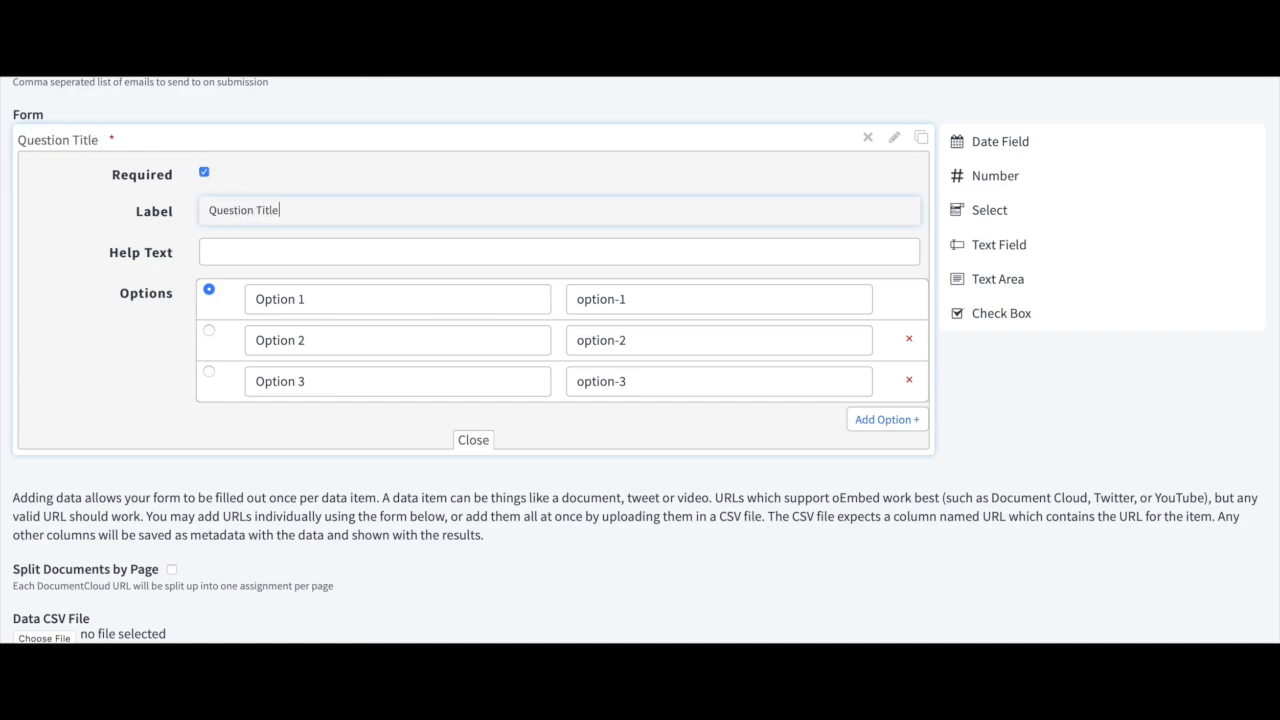
click(474, 440)
Add a Text Area field to the form and rearrange the order of the form's fields
click(1026, 281)
drag(464, 200, 456, 148)
drag(431, 263, 466, 148)
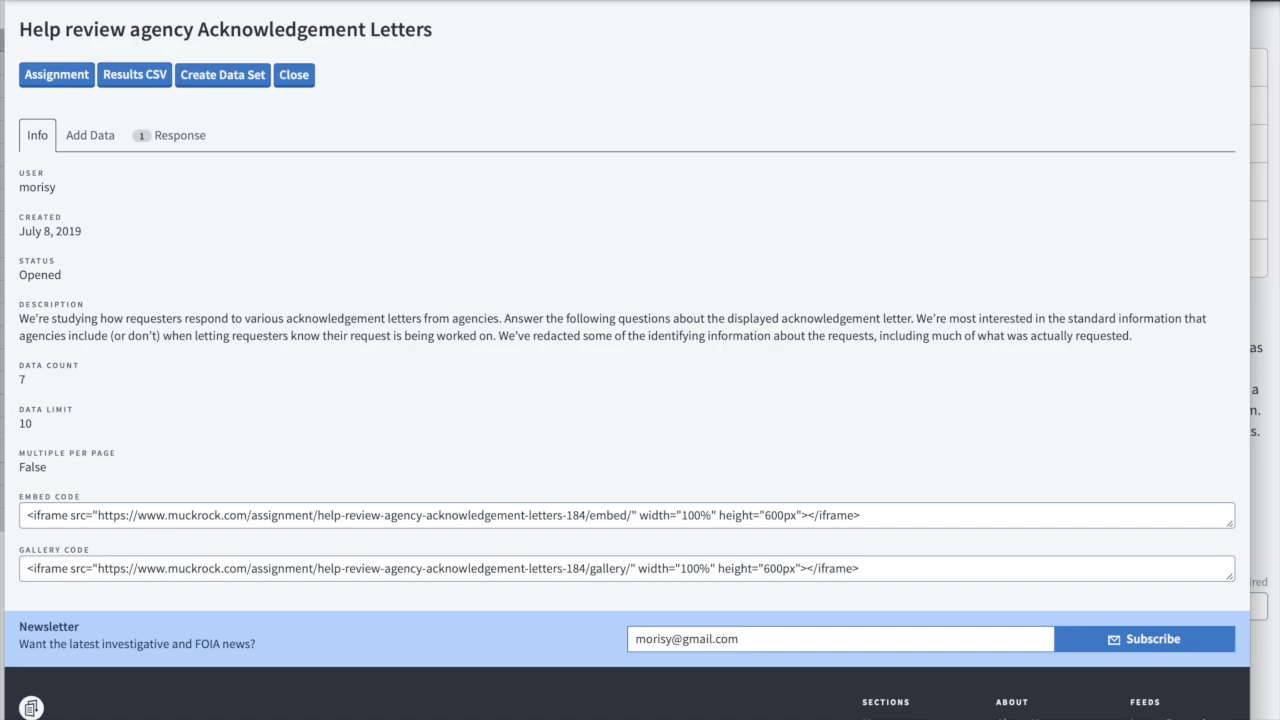
Request the results CSV for the Help review agency Acknowledgement Letters assignment
click(141, 74)
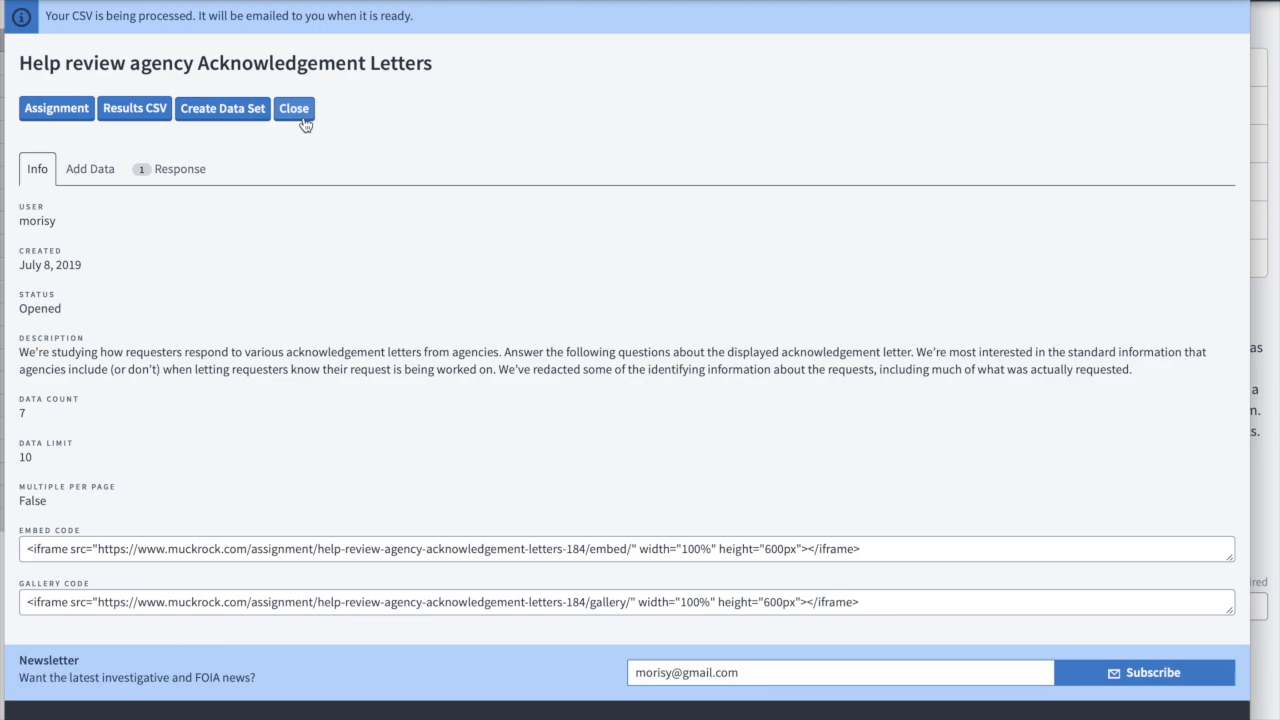
Review the assignment's options for adding data and its embed code
click(108, 170)
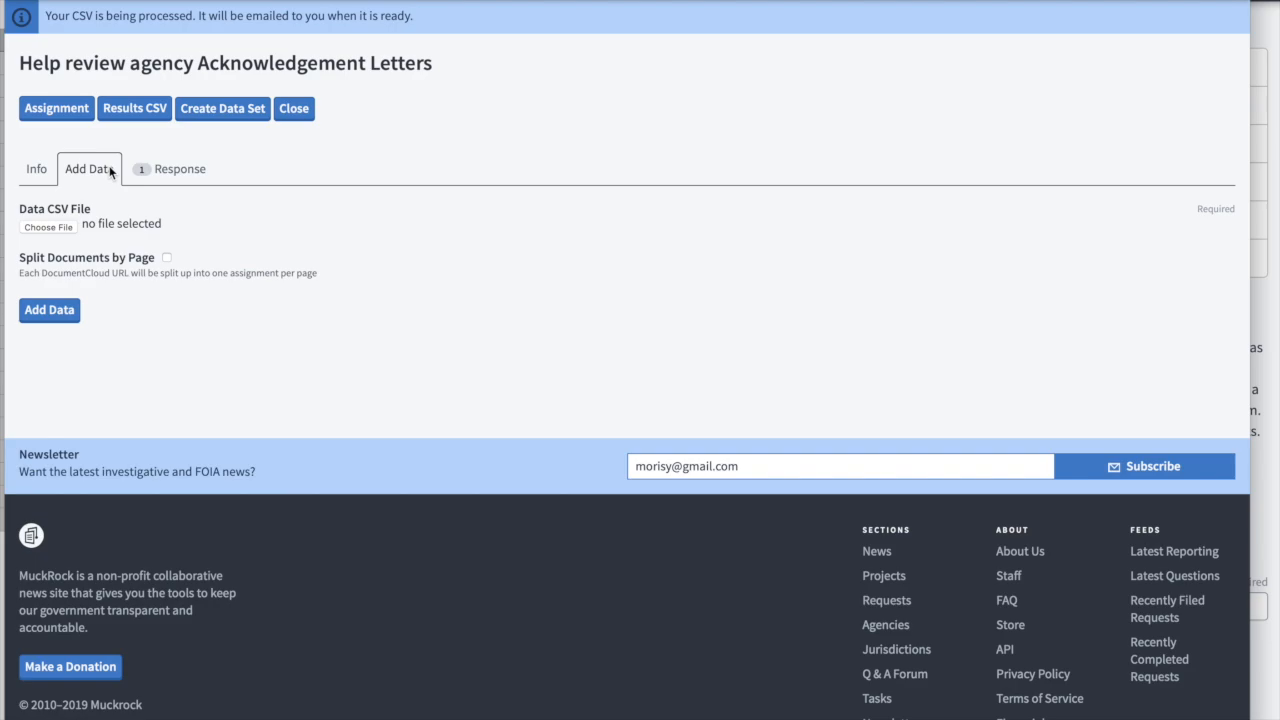
click(34, 168)
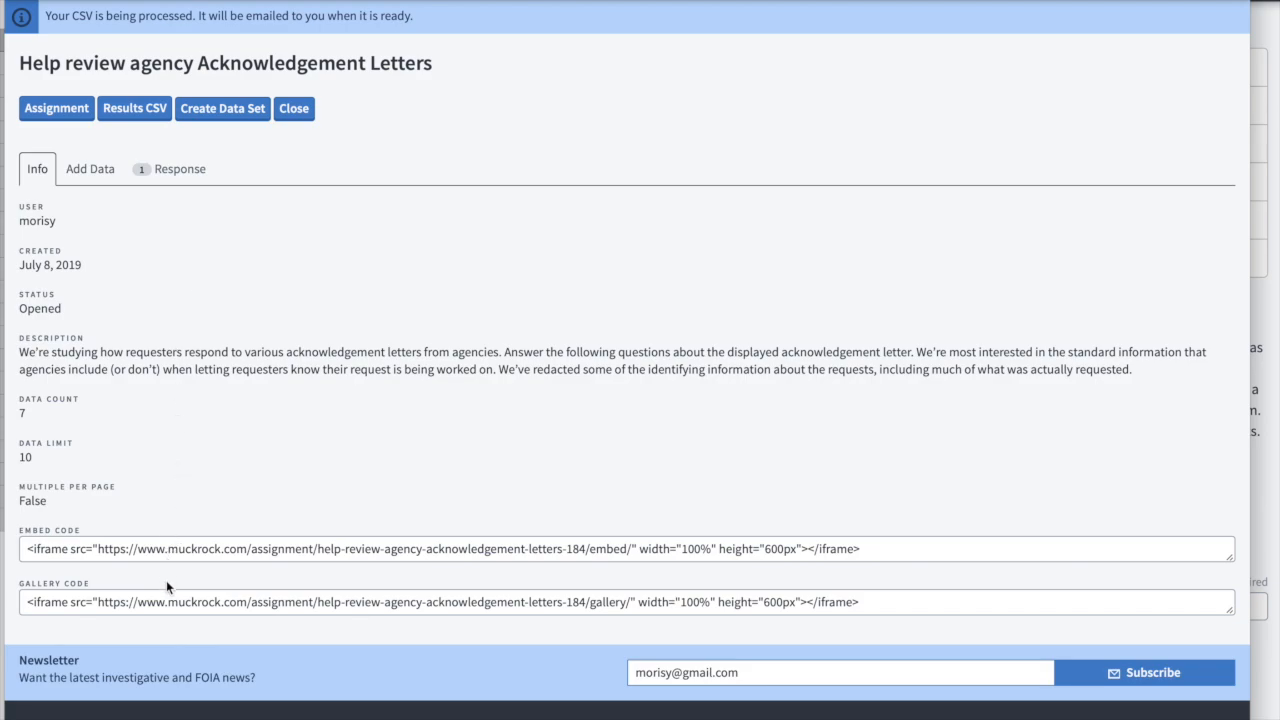
click(190, 552)
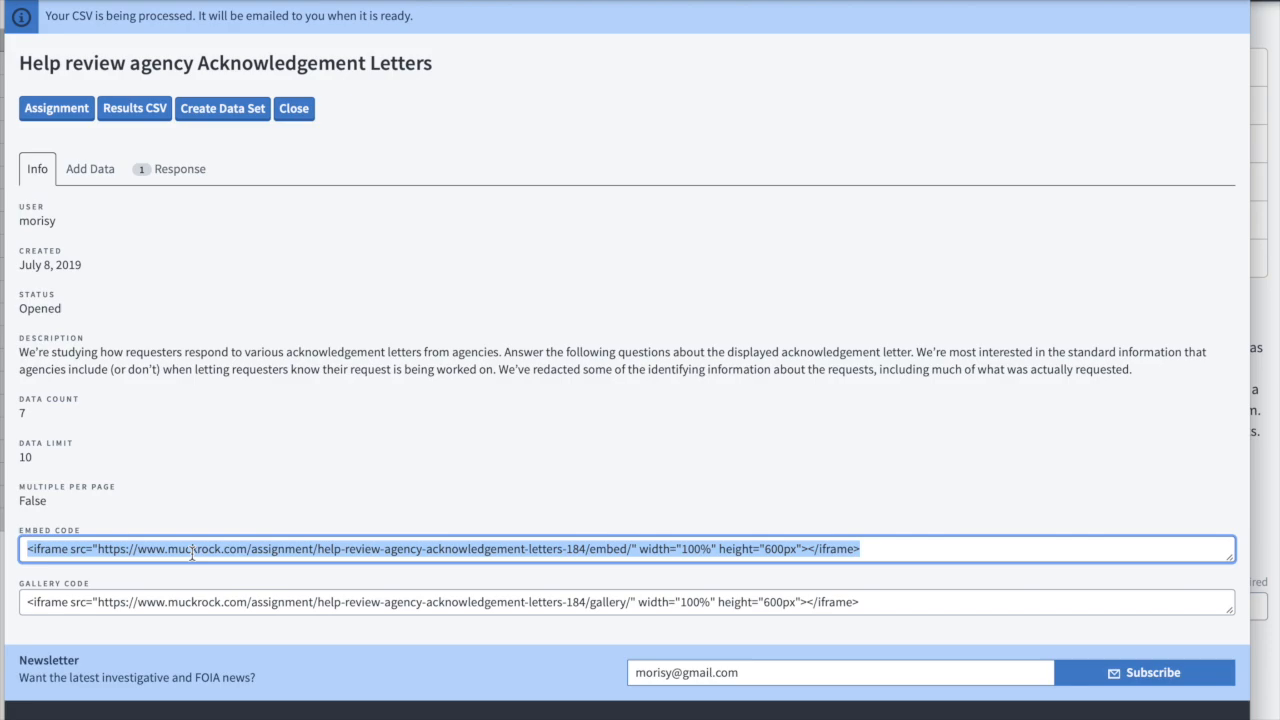
click(309, 251)
Search the assignment's responses for "noresults" and clear the search to list all responses again
click(180, 170)
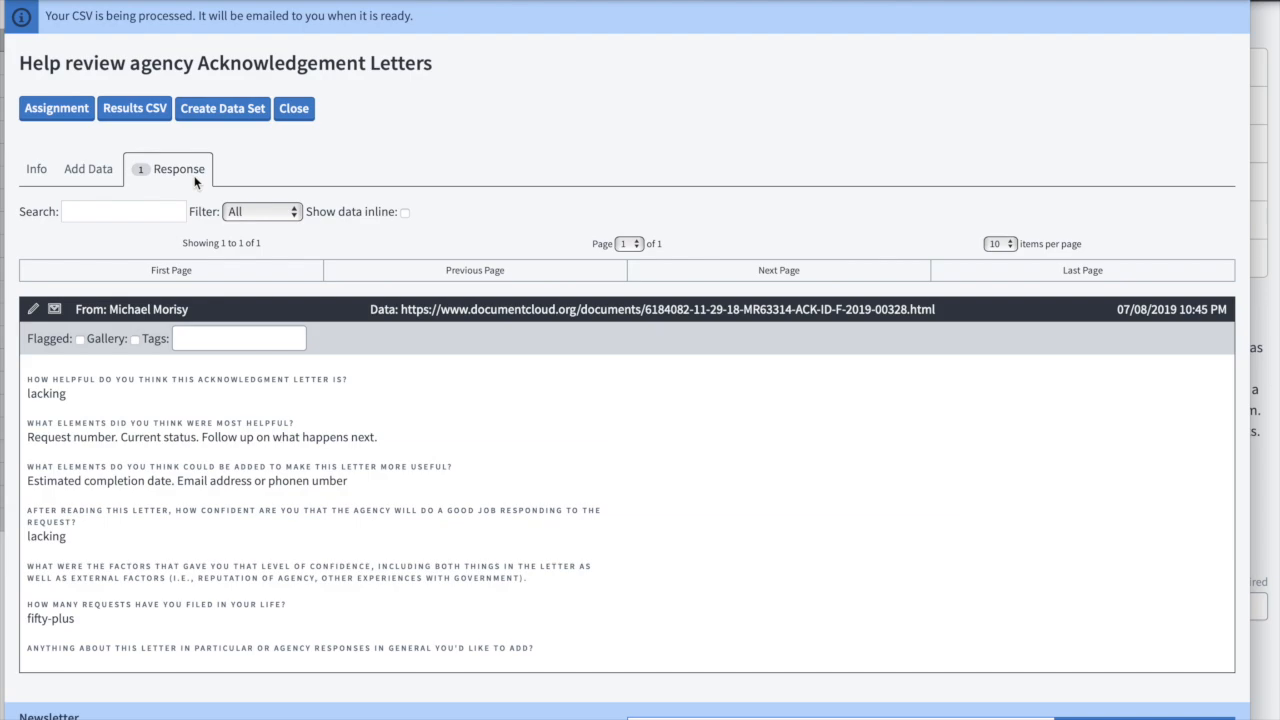
click(93, 211)
text(noresults)
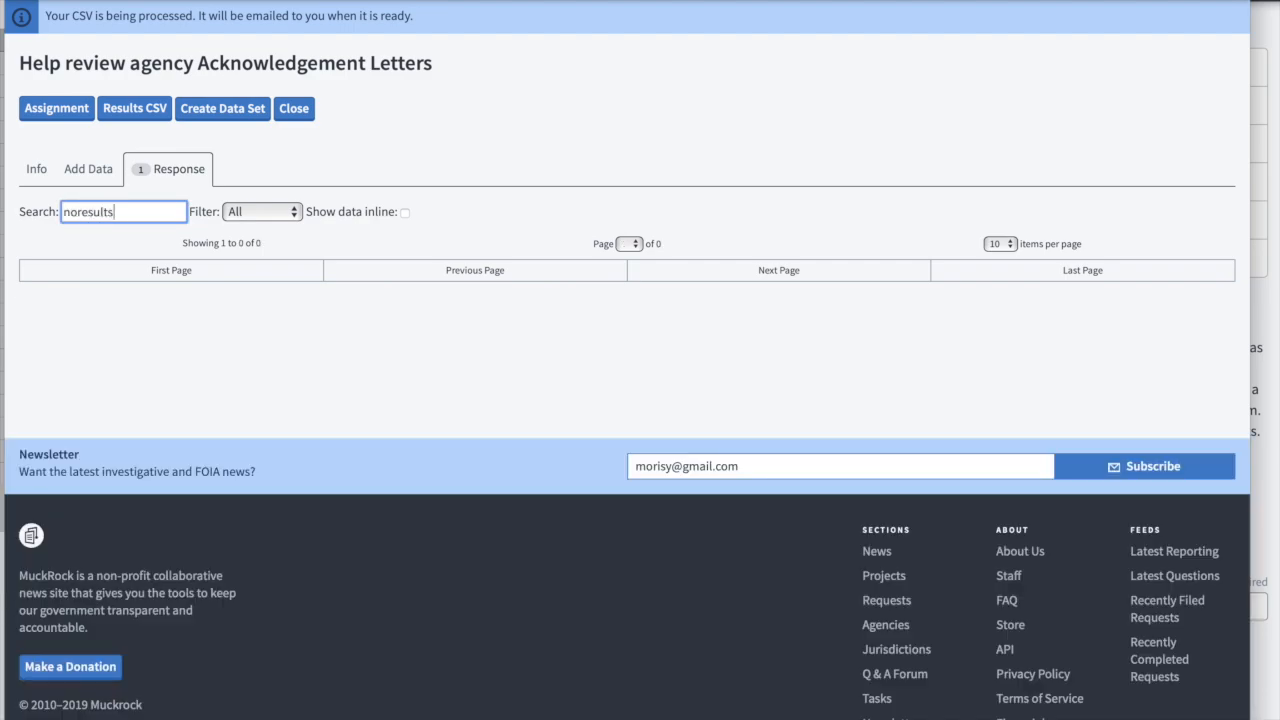
double_click(46, 209)
double_click(86, 209)
key(BackSpace)
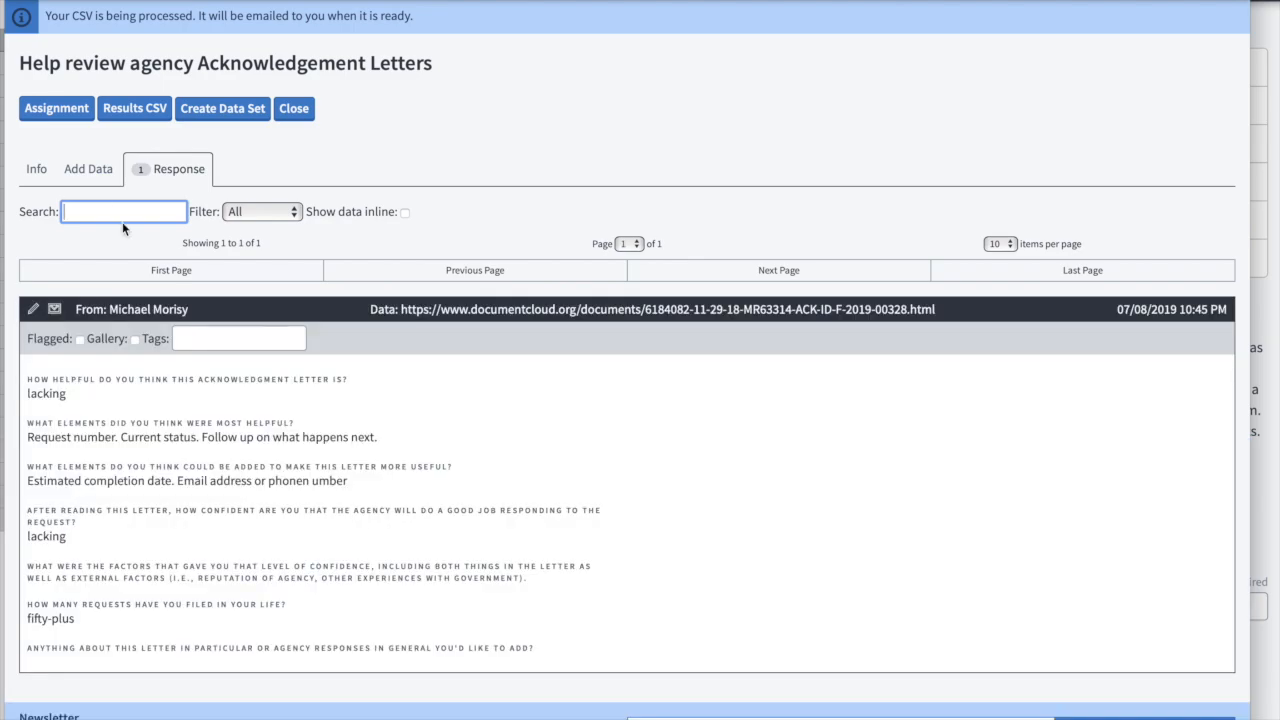
Mark the response as flagged and include it in the gallery
click(81, 339)
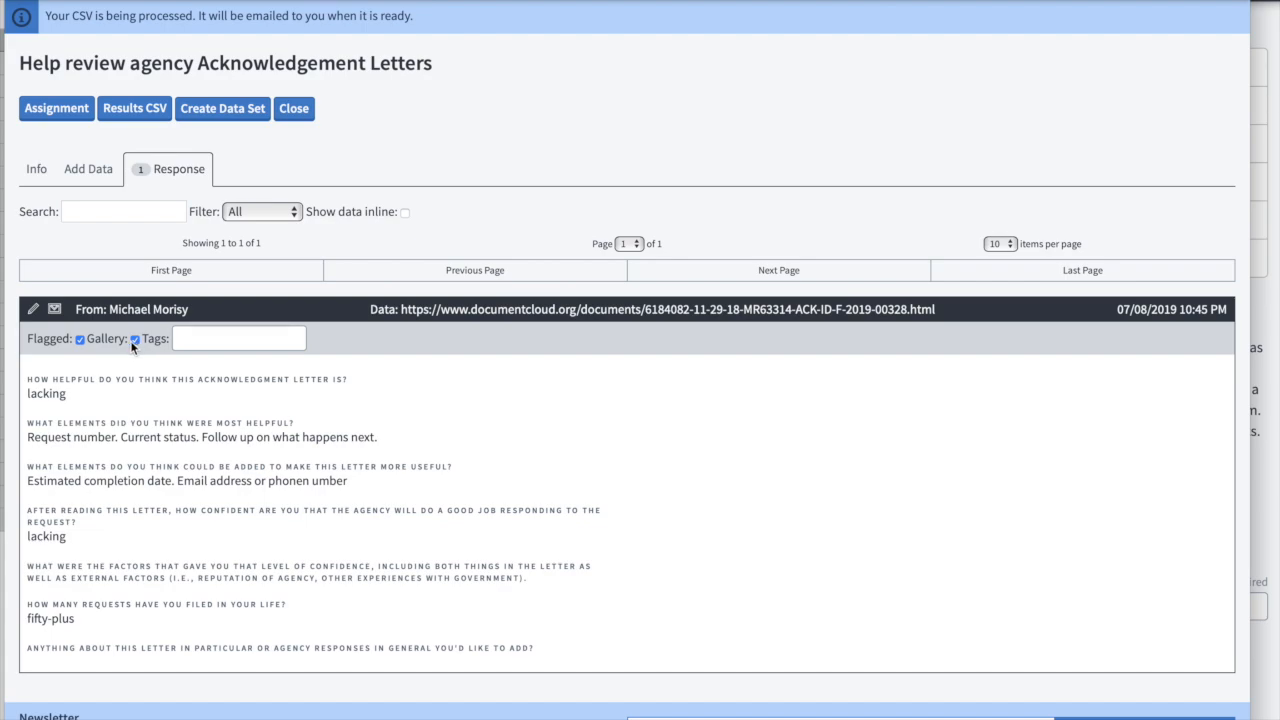
Edit the response by appending "Edit" to the answer about the most helpful elements, and save the submission
click(41, 311)
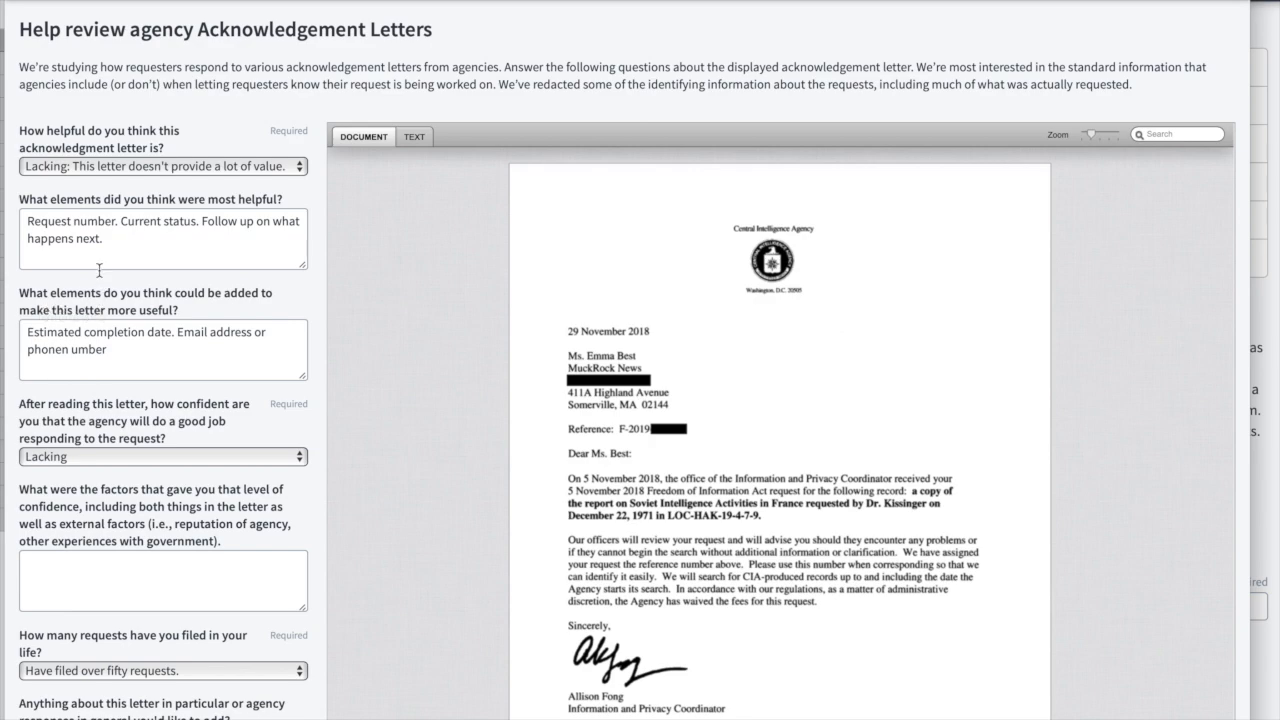
click(115, 228)
text(Etc.)
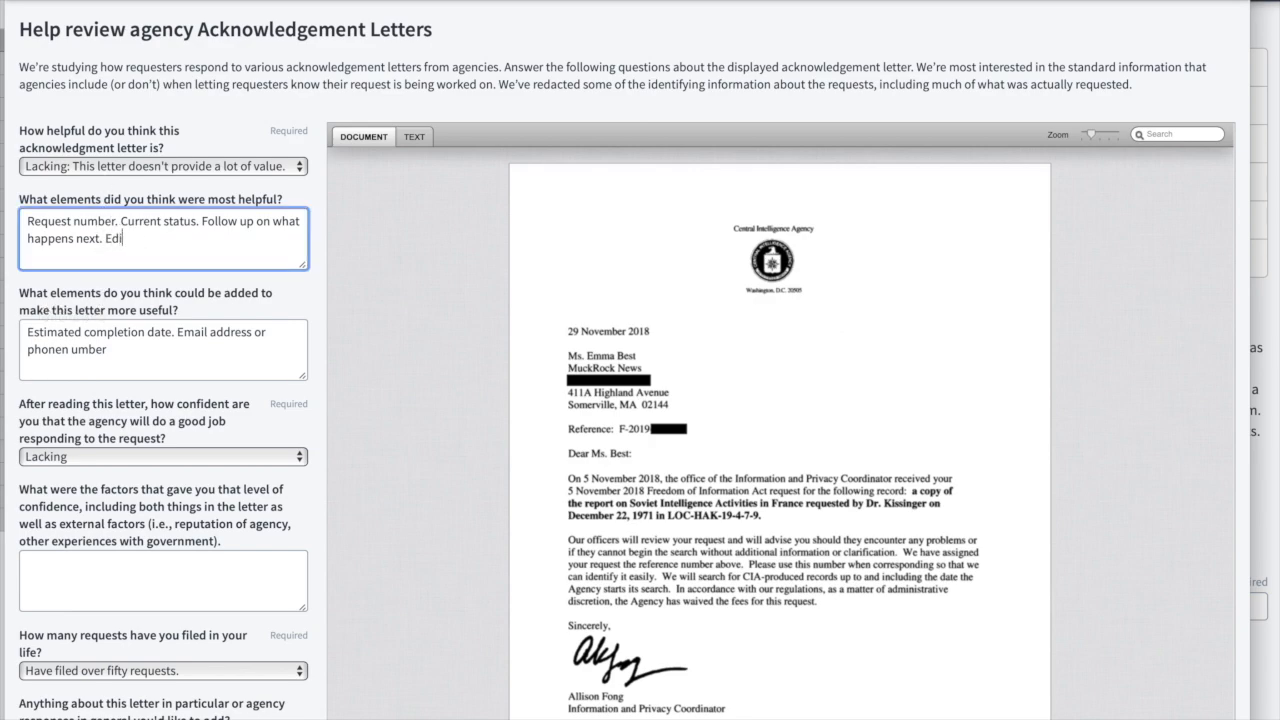
scroll(51, 497, down, 5)
click(46, 570)
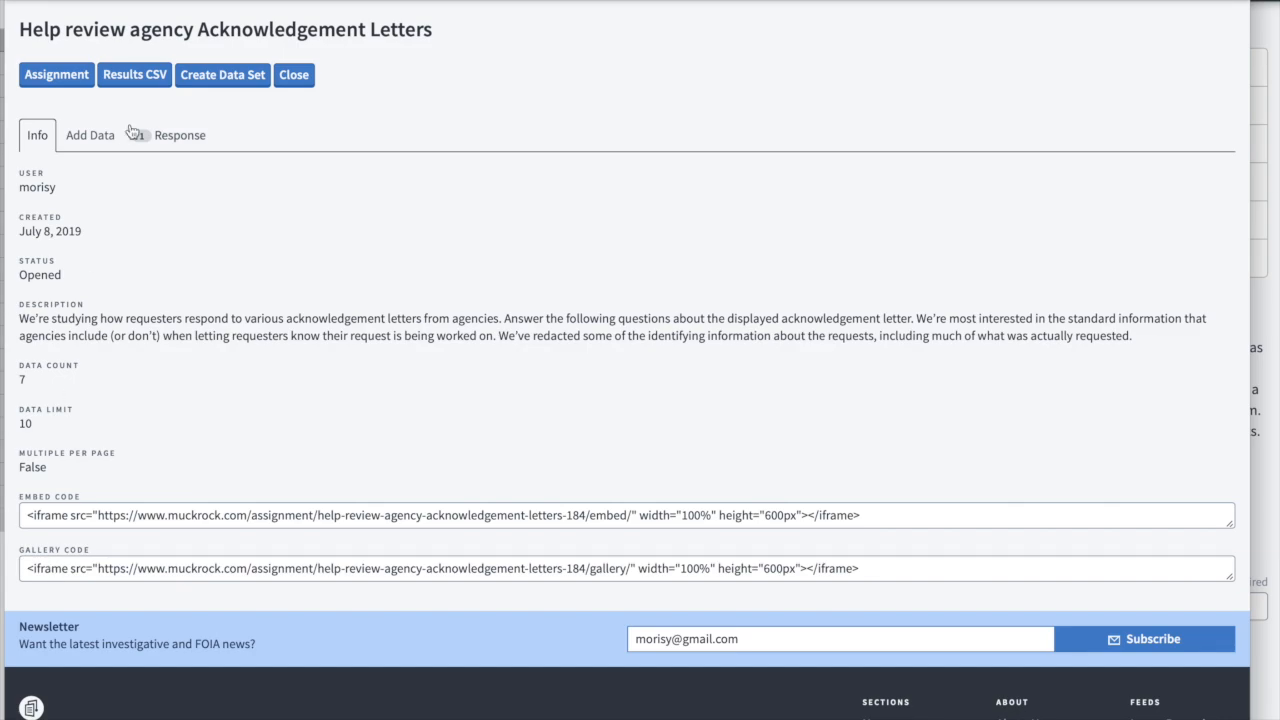
Show the assignment's responses with their source data displayed inline
click(165, 135)
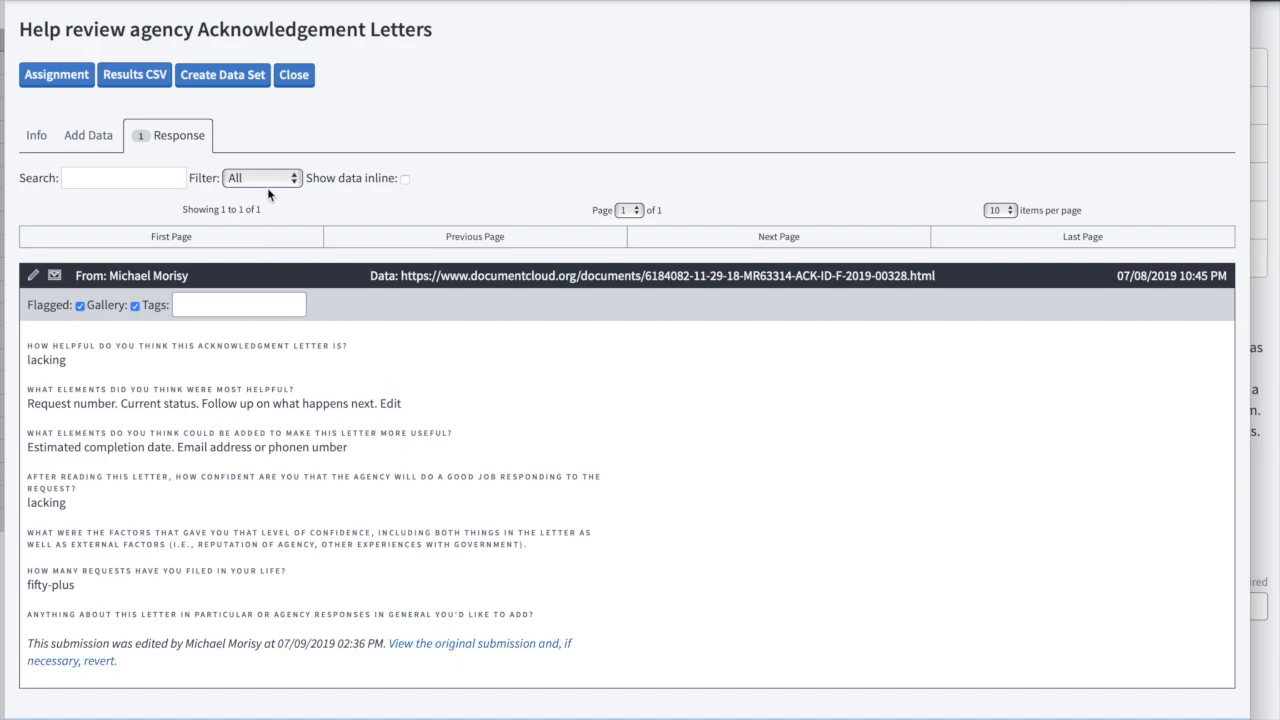
click(405, 180)
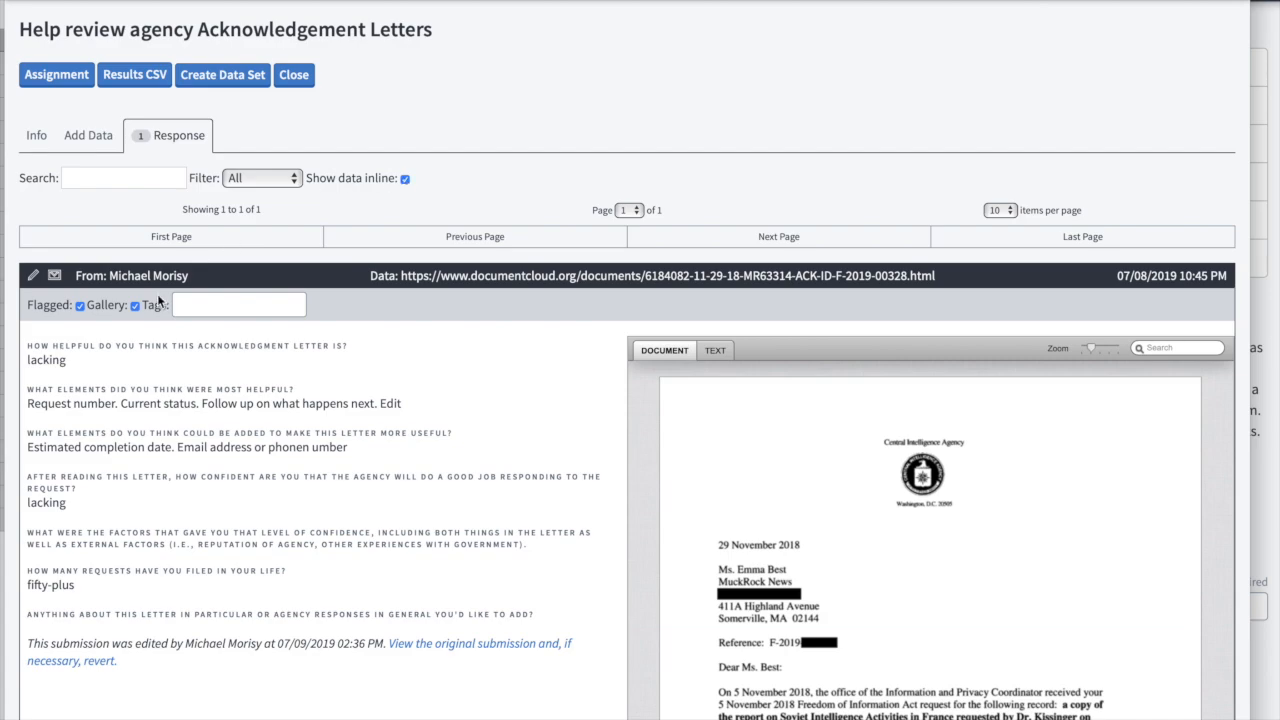
Open the email form for contacting the person who submitted the response
click(54, 277)
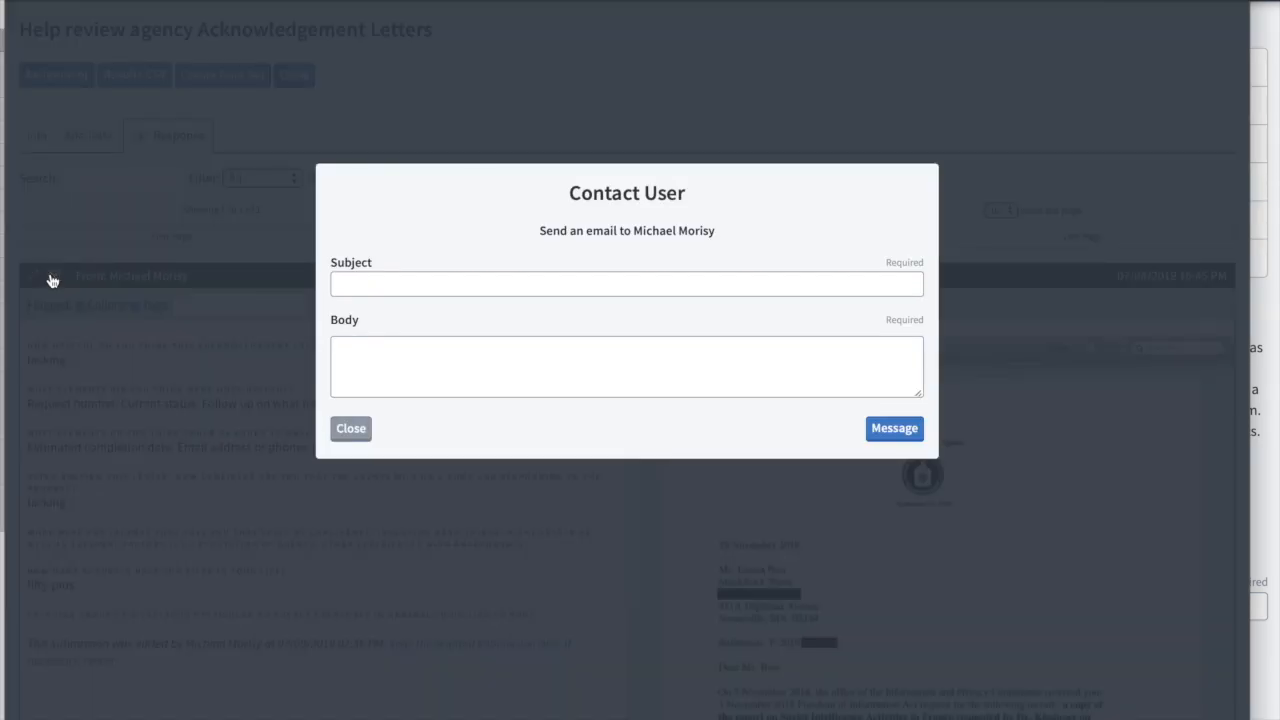